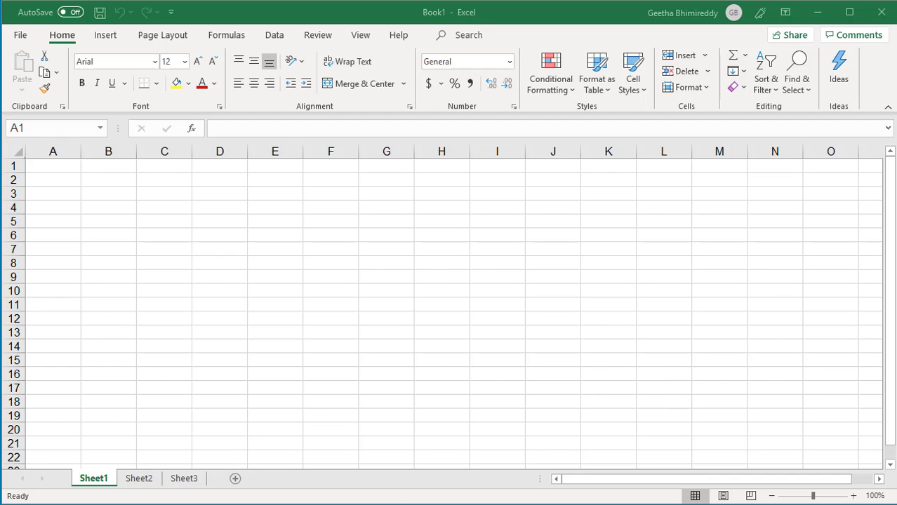
Switch to File Explorer, open the Product Master 1 text file to examine its field delimiter, and close both windows.
key(alt+Tab)
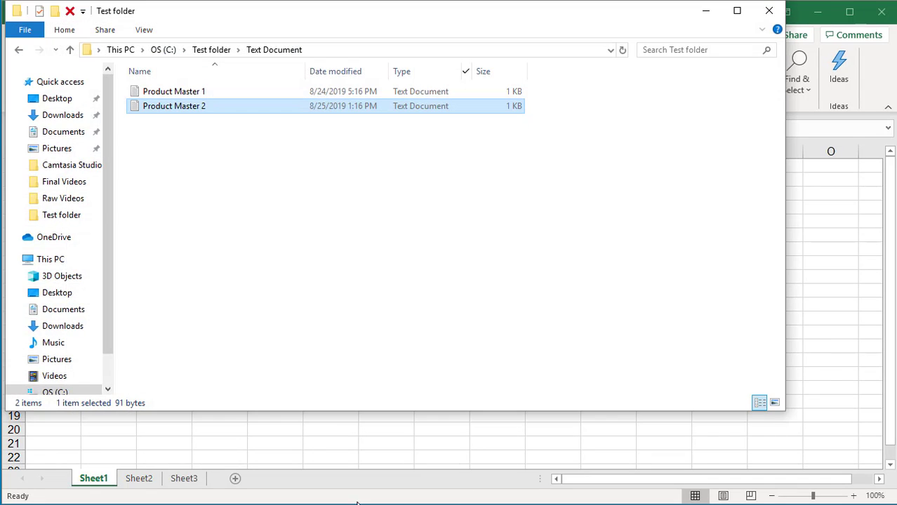
click(165, 94)
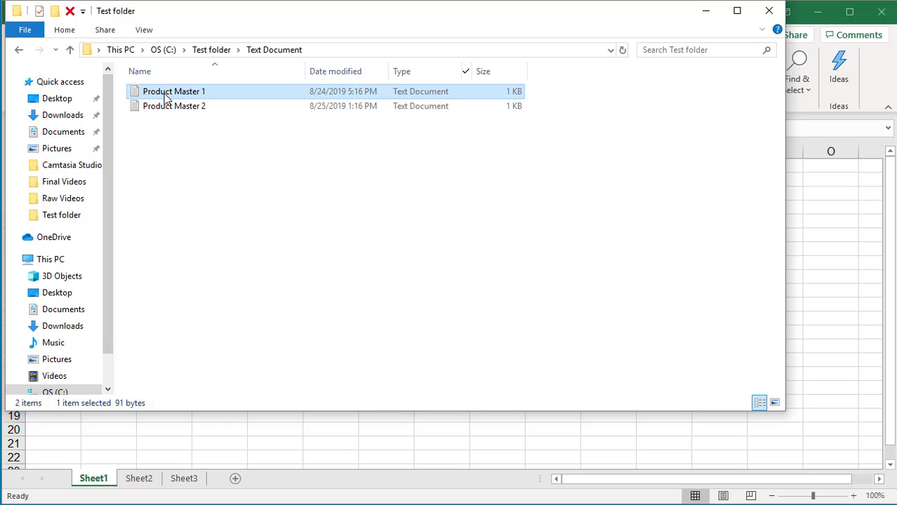
double_click(166, 96)
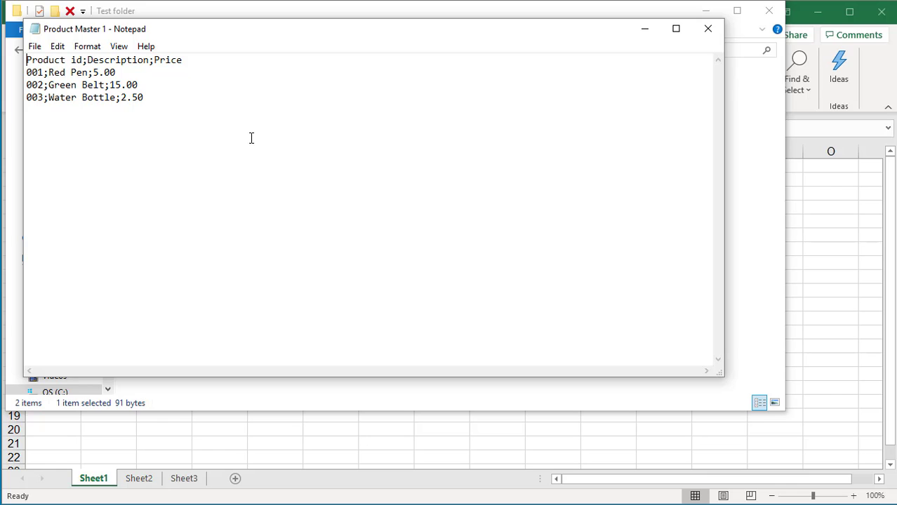
click(704, 36)
click(769, 11)
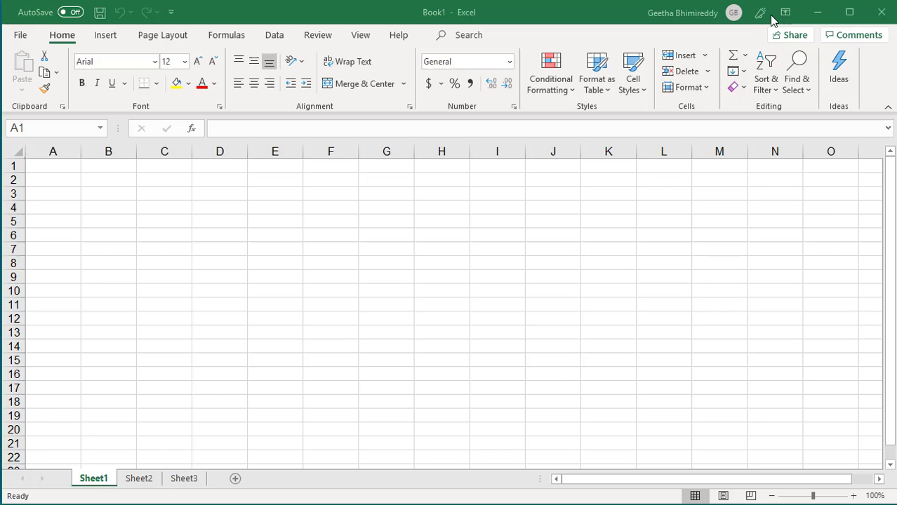
Start a text file import and choose Product Master 1 from Test folder on the C: drive.
click(276, 37)
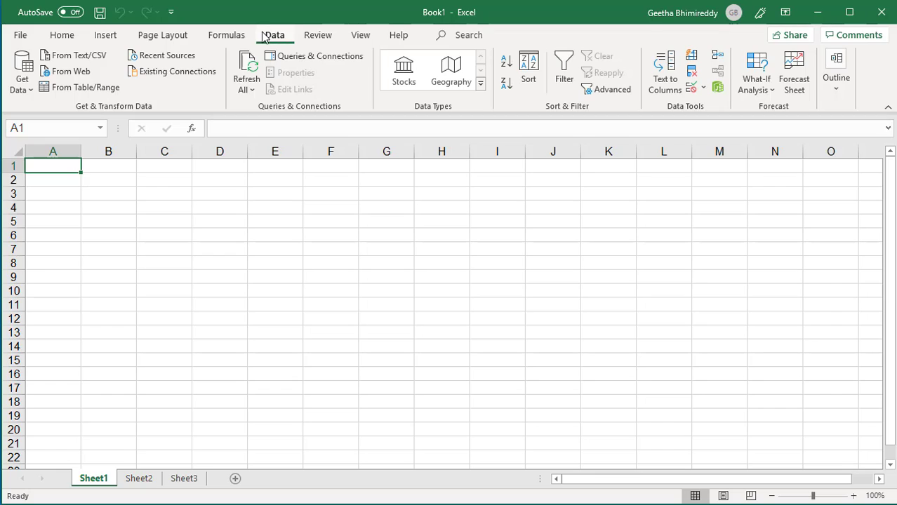
click(70, 61)
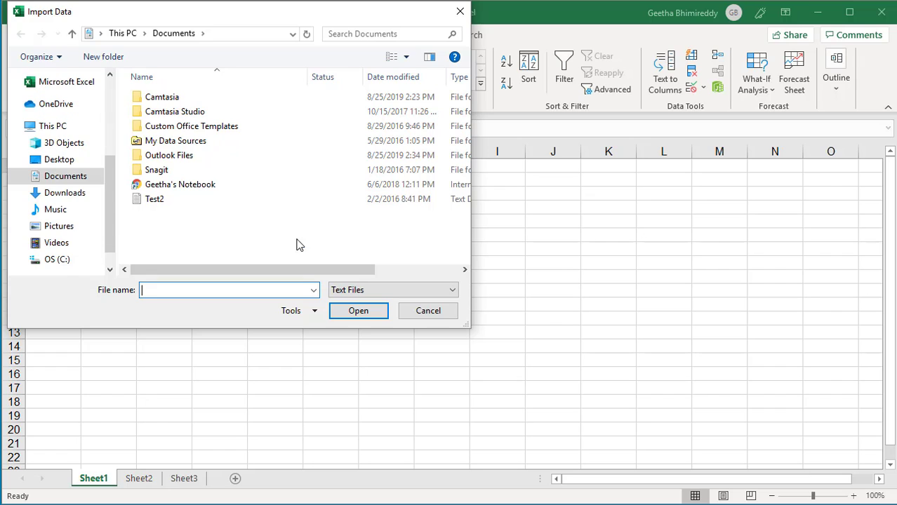
click(61, 261)
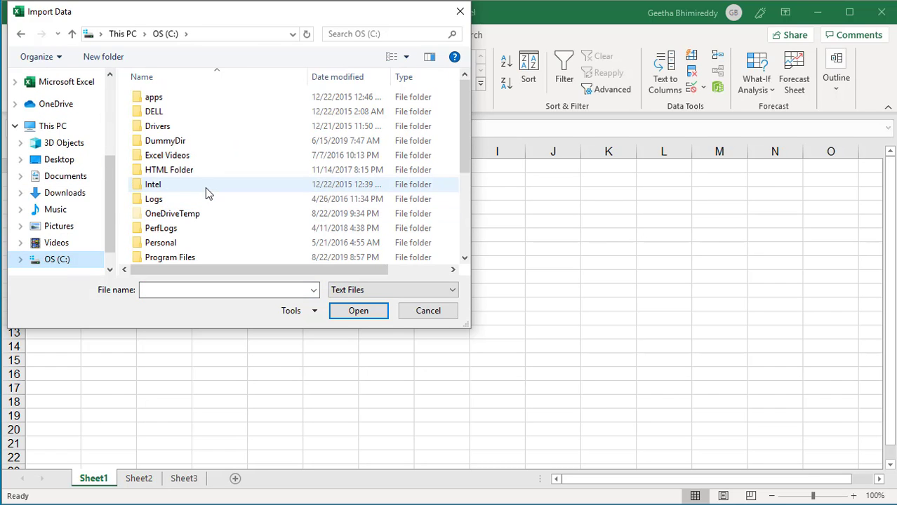
click(201, 191)
scroll(201, 191, down, 3)
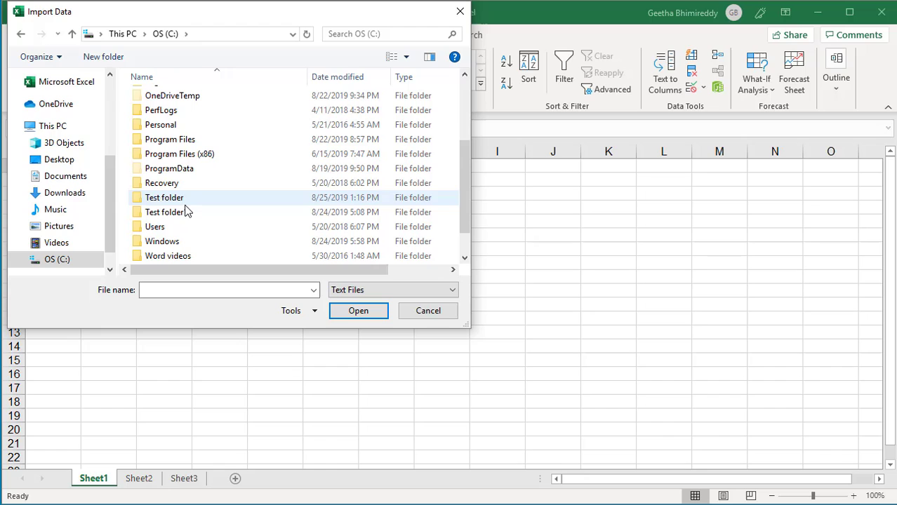
click(181, 202)
double_click(181, 202)
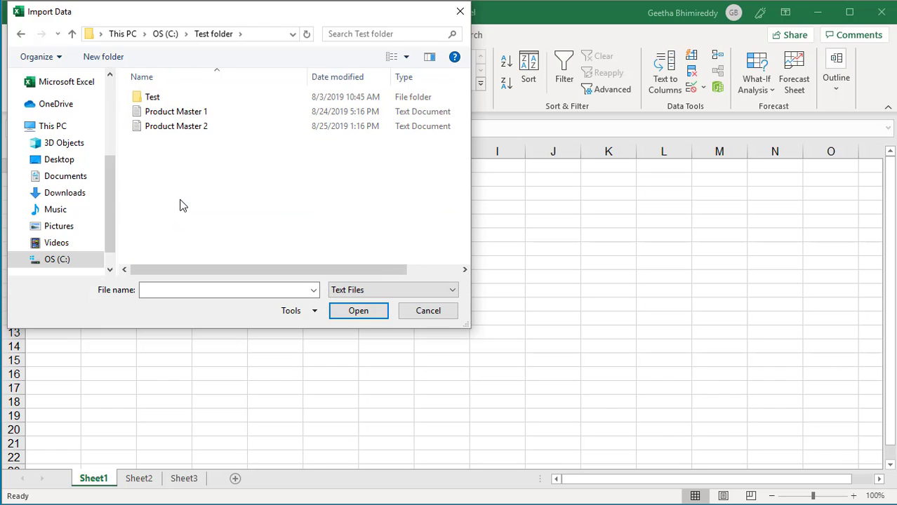
click(161, 117)
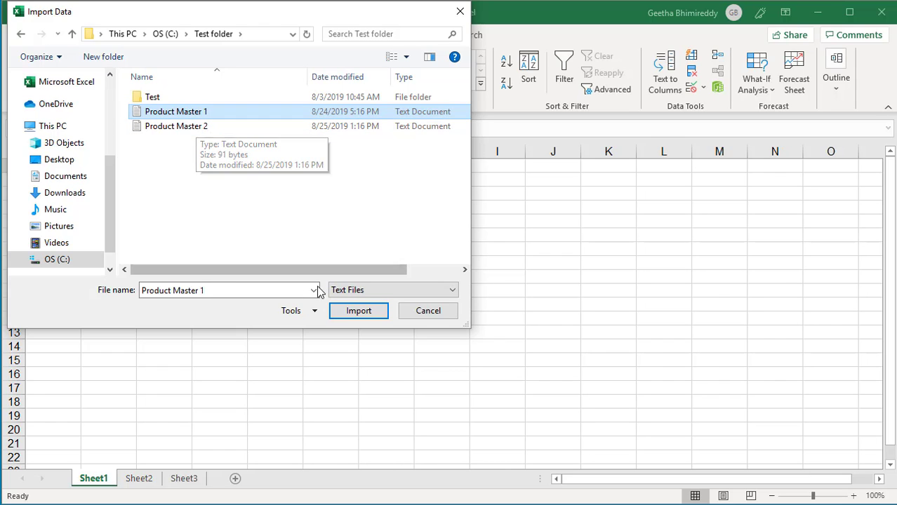
click(358, 312)
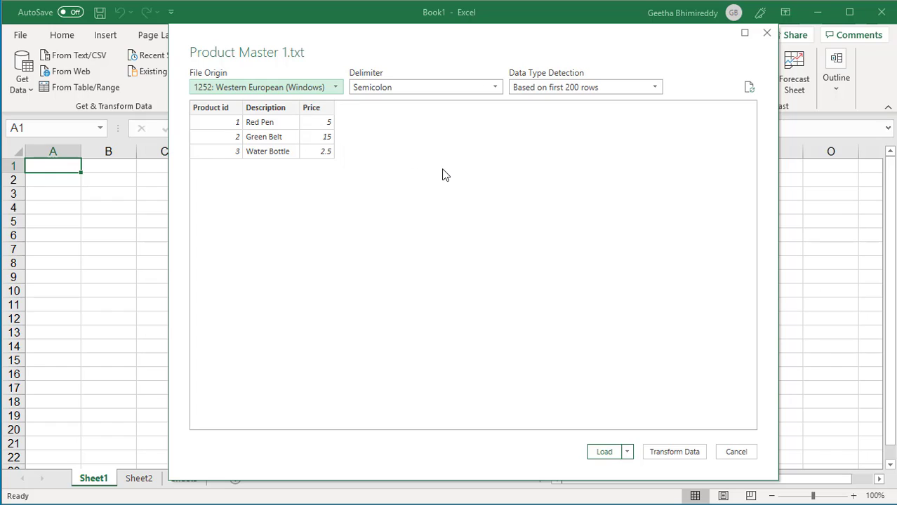
Review the delimiter choices, keep Semicolon, and load the Product Master 1 data into the workbook.
click(496, 89)
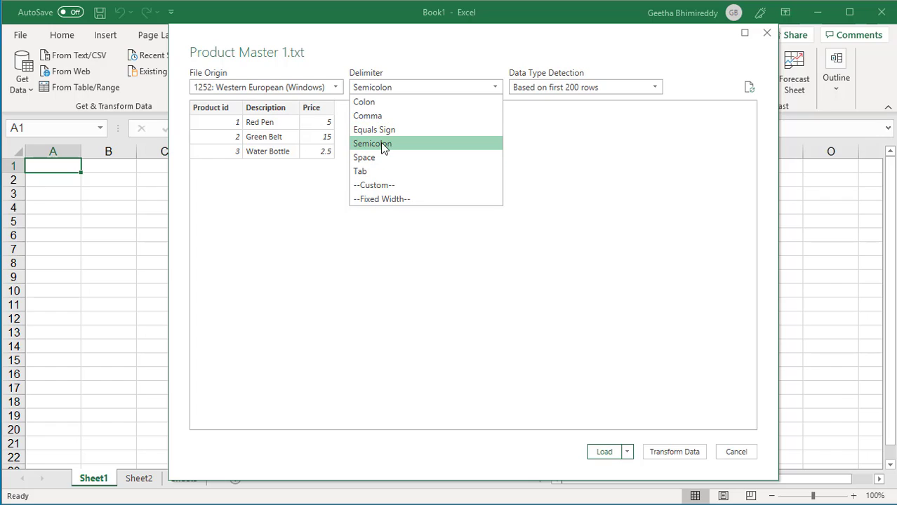
click(554, 186)
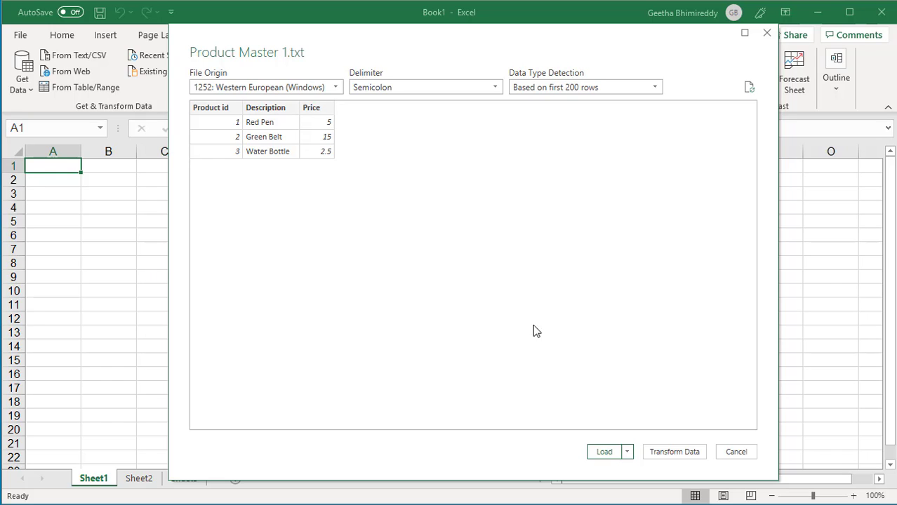
click(606, 455)
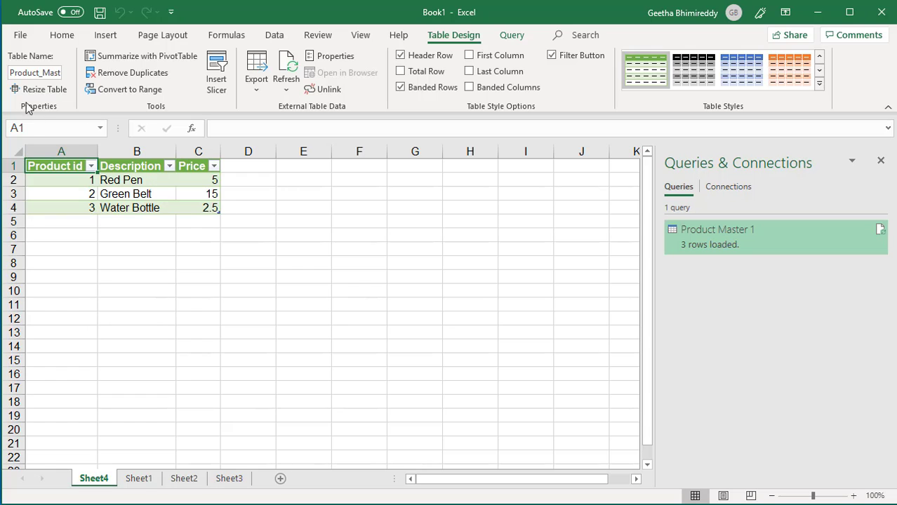
Close the Book1 workbook without saving the changes.
click(21, 35)
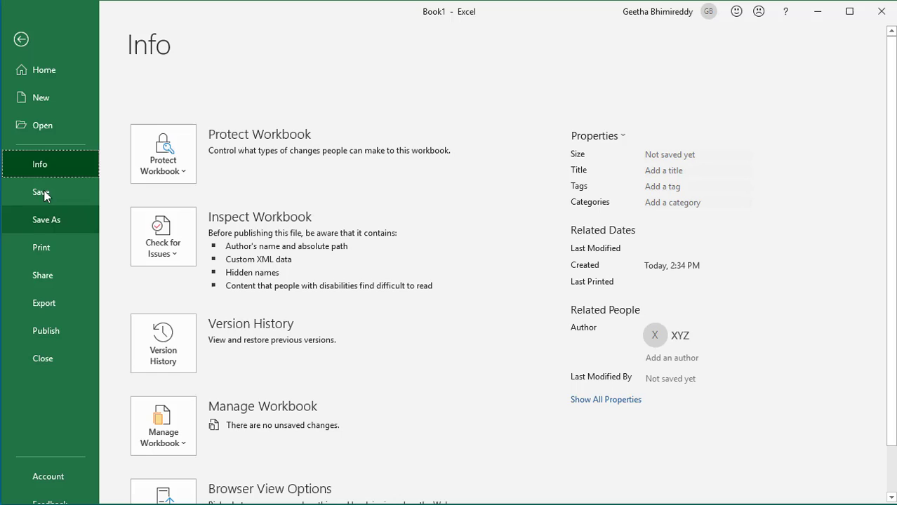
click(21, 39)
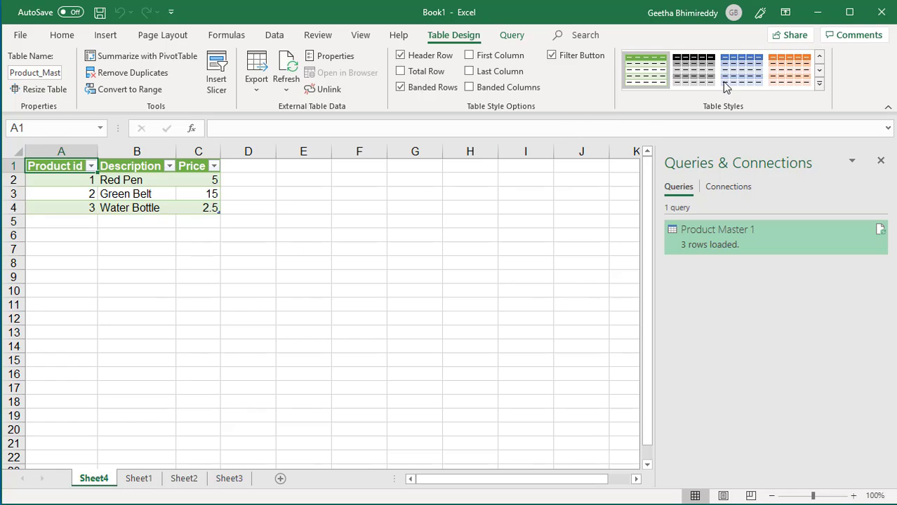
click(881, 14)
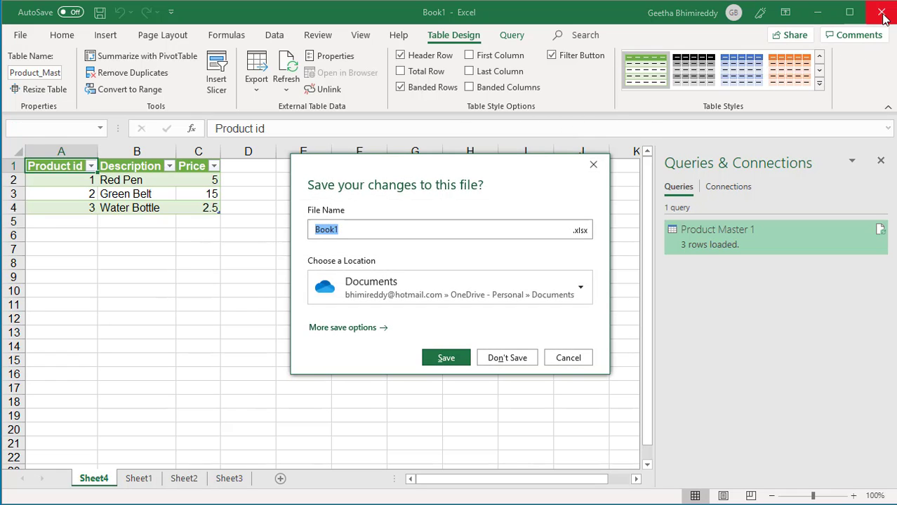
click(503, 361)
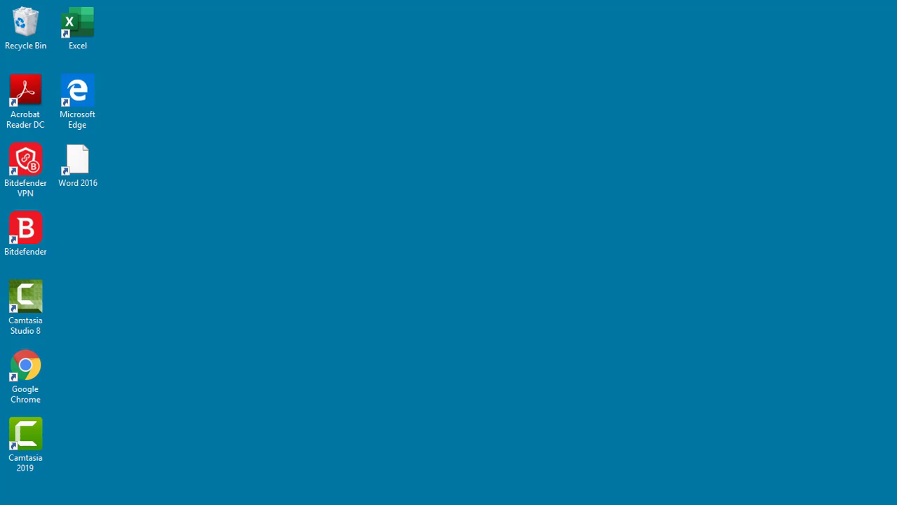
In File Explorer, open the Product Master 2 text file to examine its field delimiter, and close all the windows.
key(super+e)
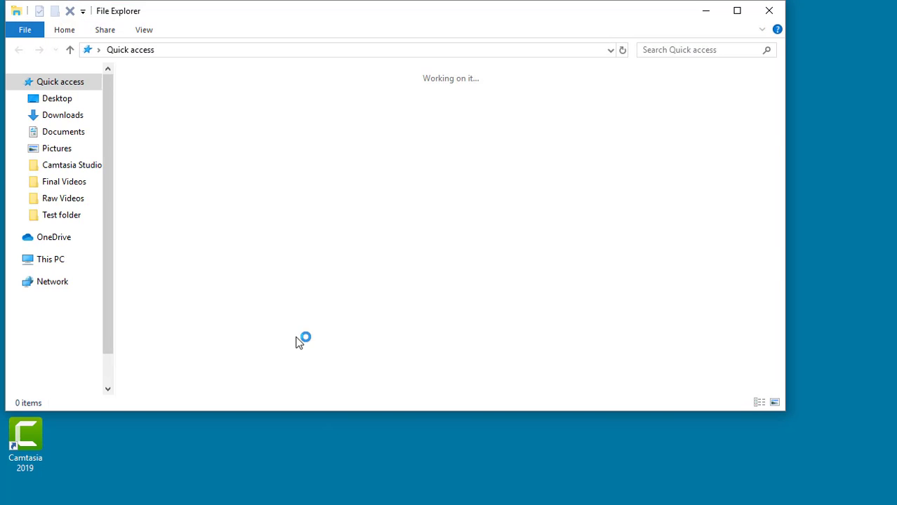
key(super+e)
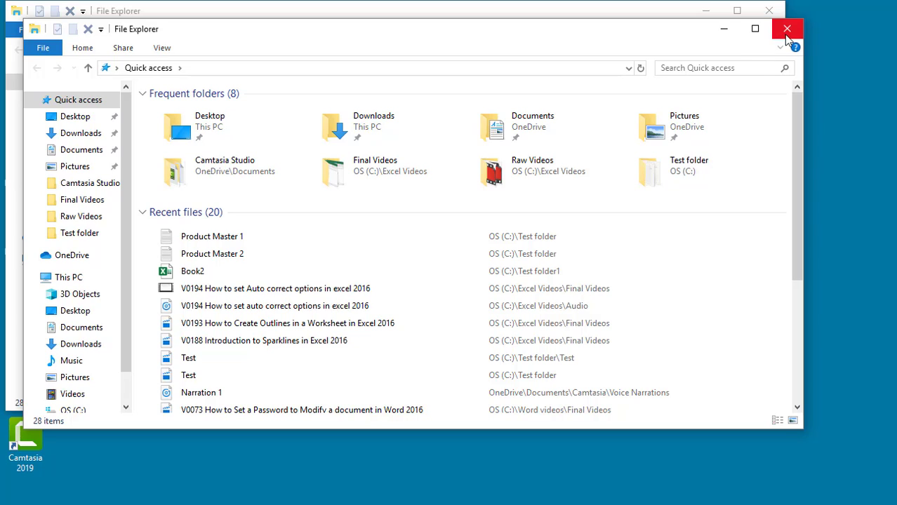
double_click(218, 259)
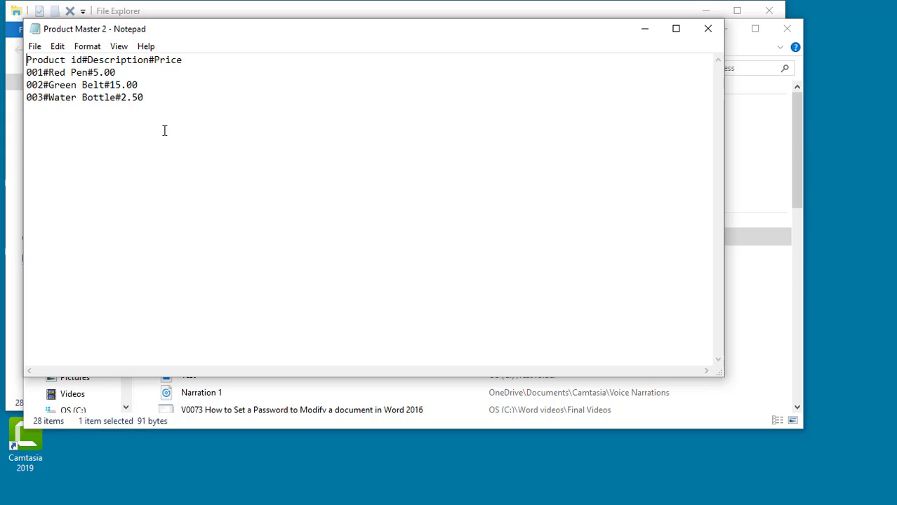
click(707, 29)
click(787, 30)
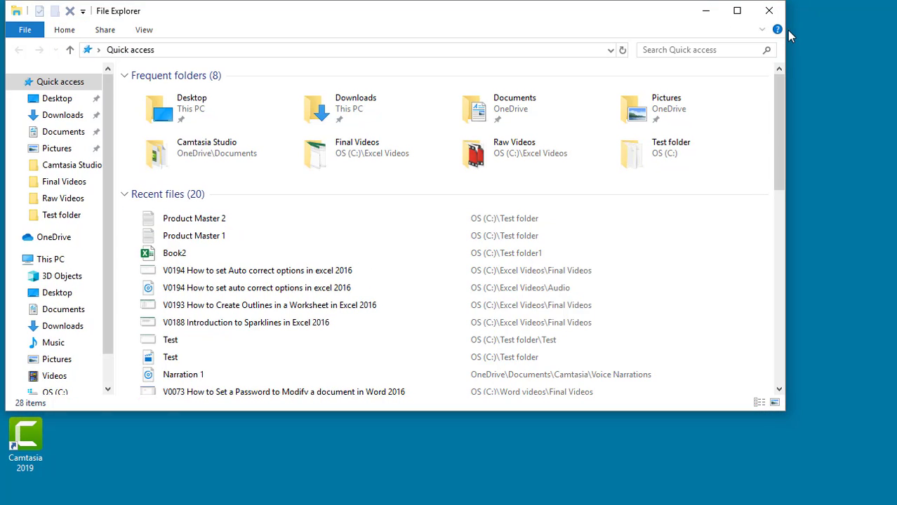
click(769, 13)
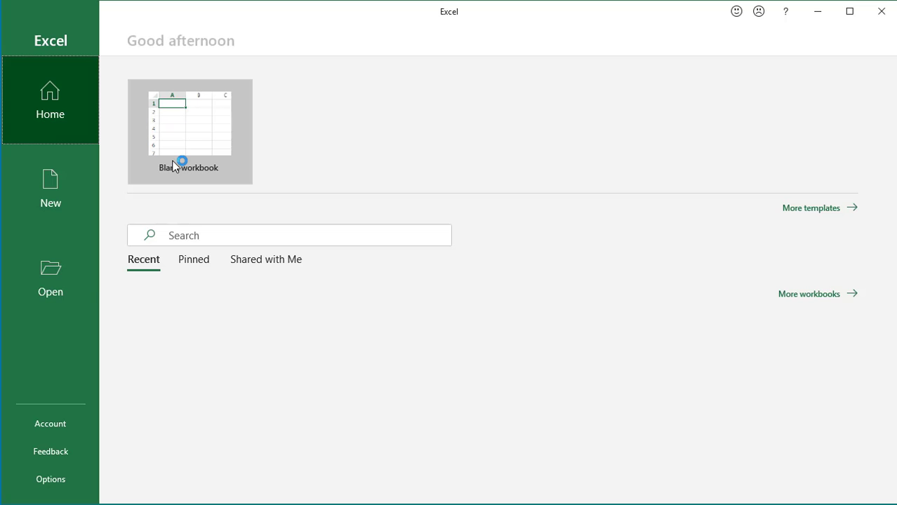
Create a blank Excel workbook and start importing the text file Product Master 2 from Test folder on the C: drive.
click(199, 136)
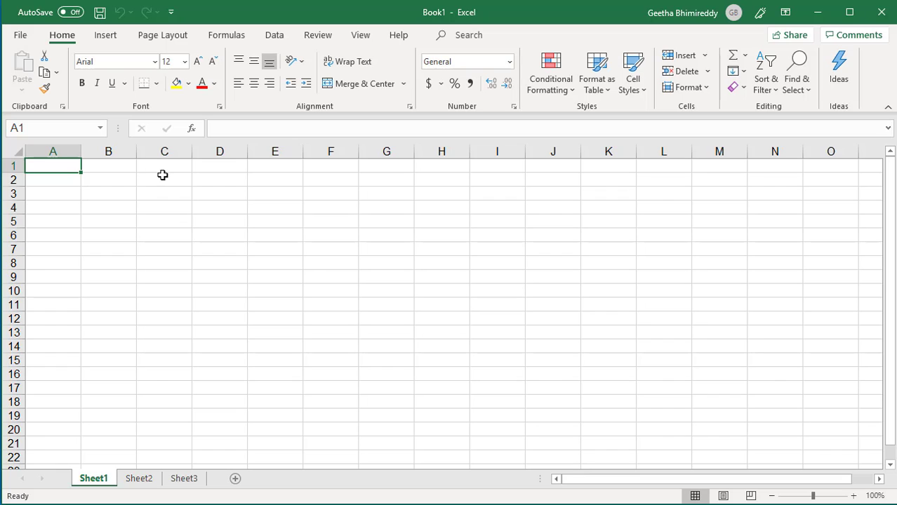
click(283, 40)
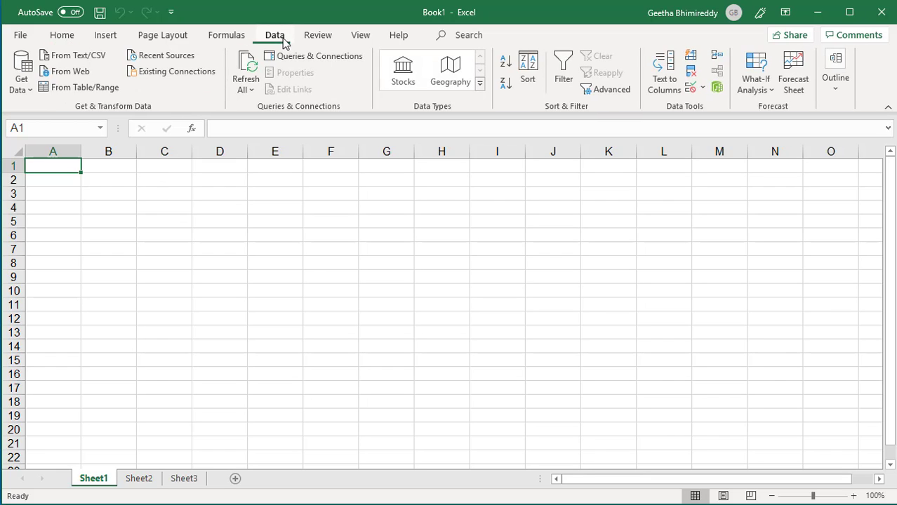
click(78, 60)
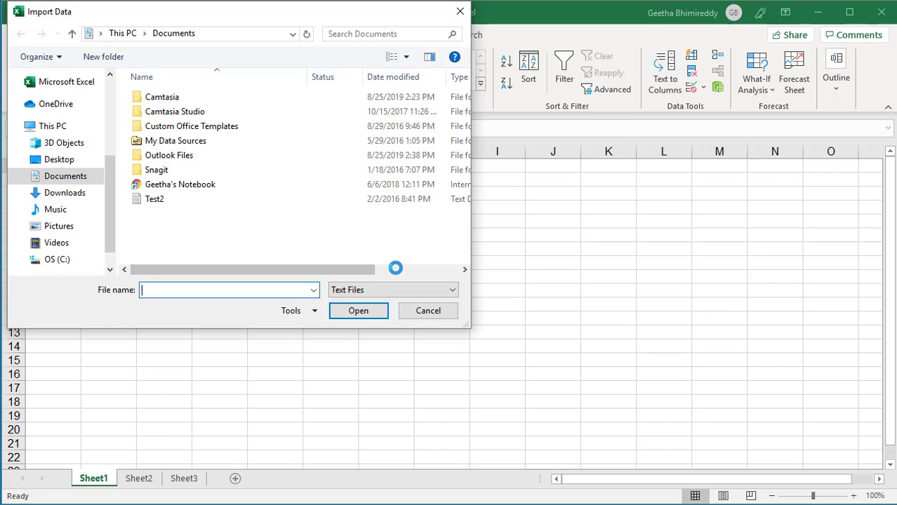
click(57, 260)
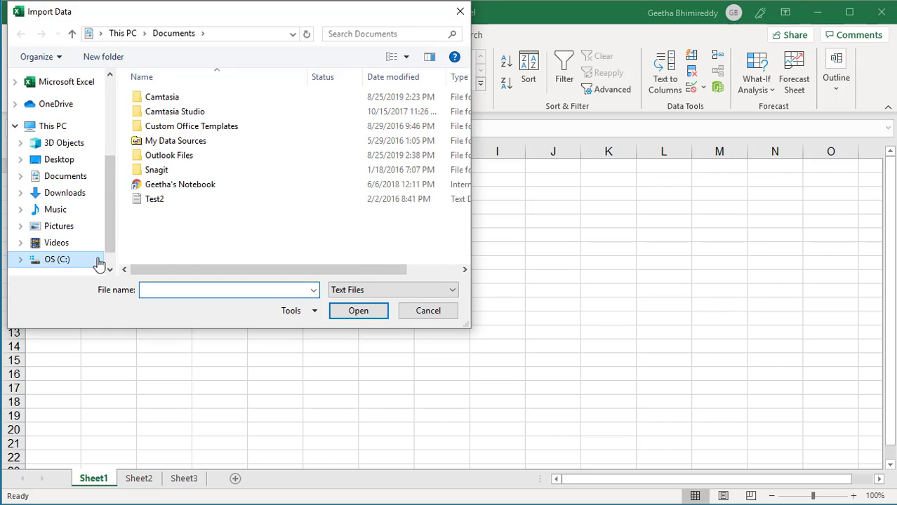
scroll(219, 192, down, 3)
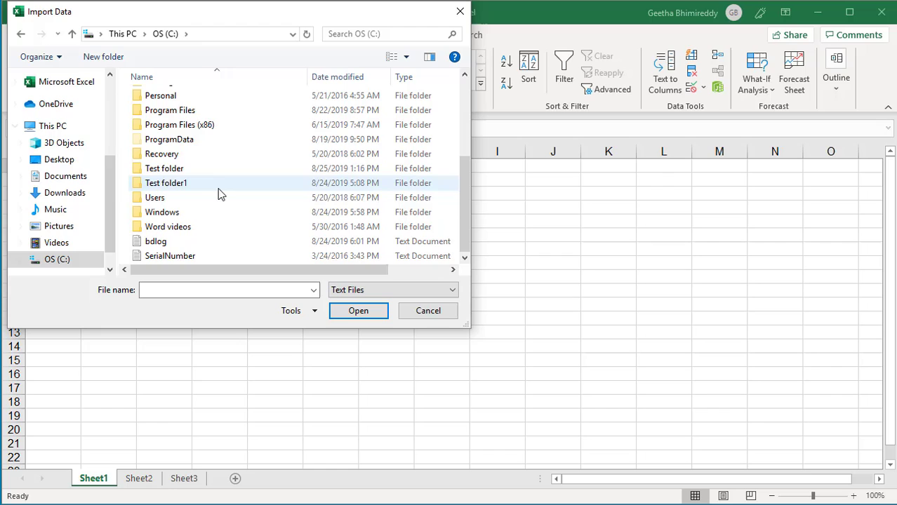
double_click(165, 174)
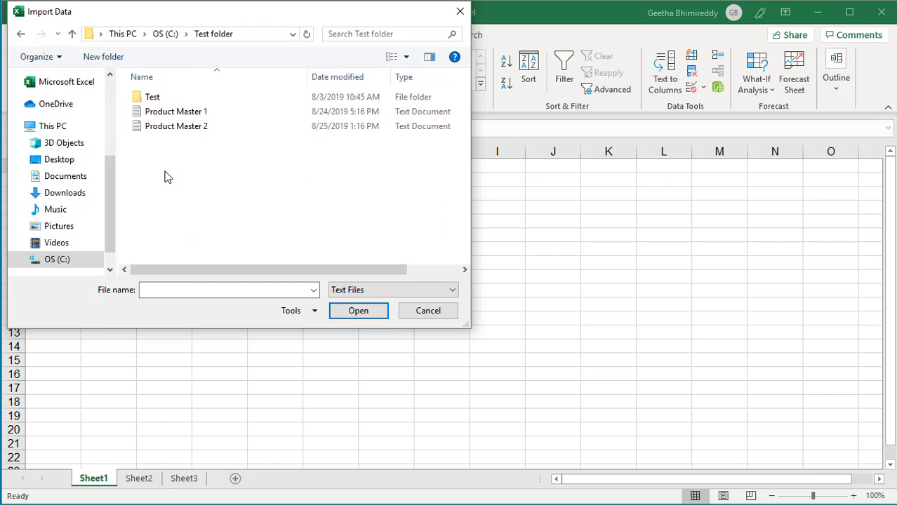
click(178, 130)
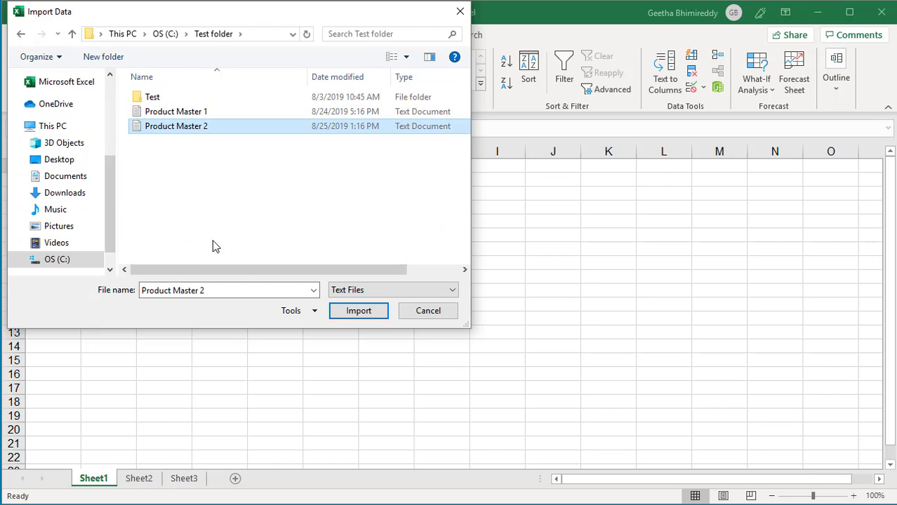
click(358, 310)
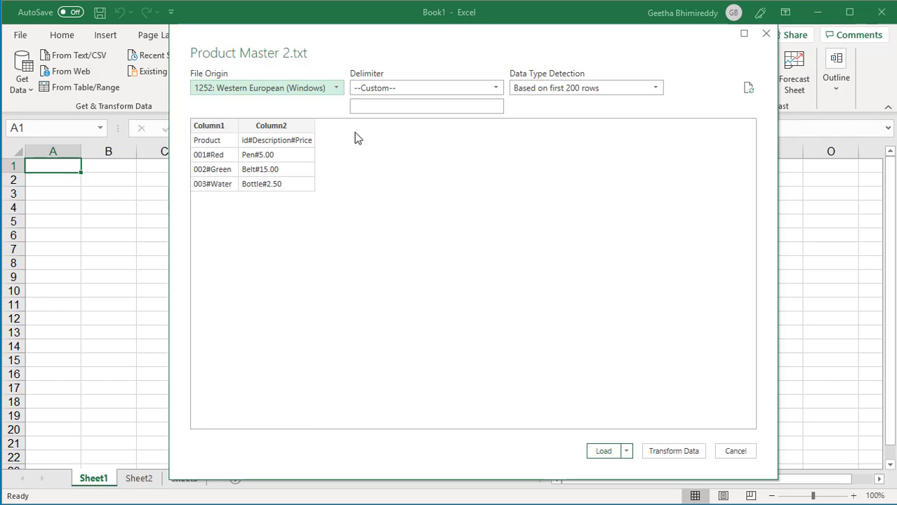
Set the custom delimiter to # and load the Product Master 2 data into the workbook.
click(374, 108)
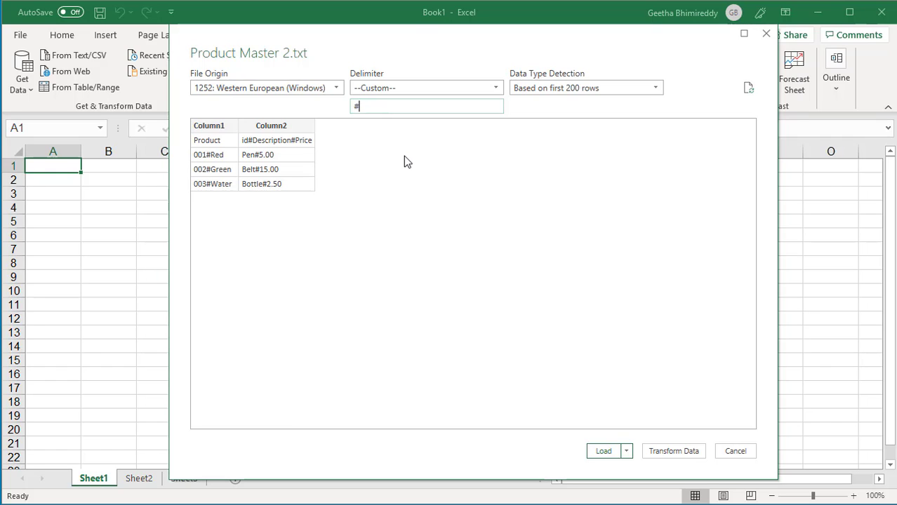
key(Tab)
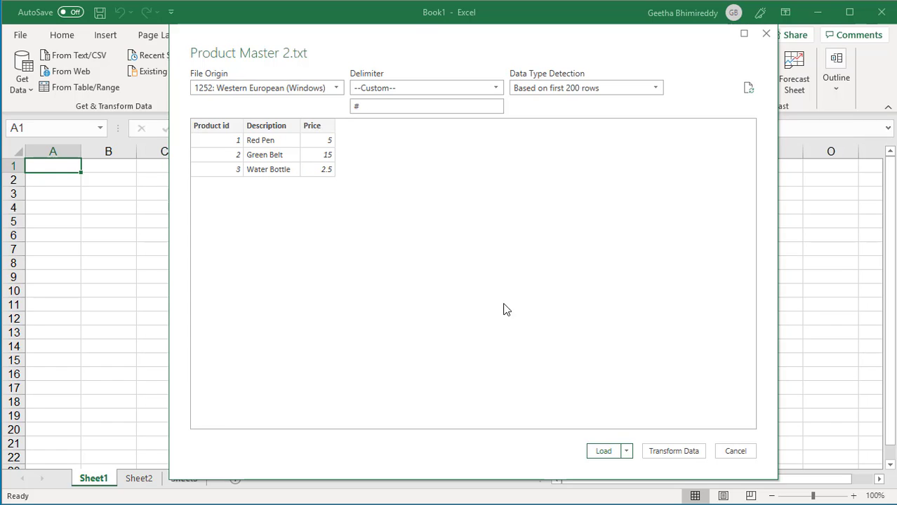
click(604, 454)
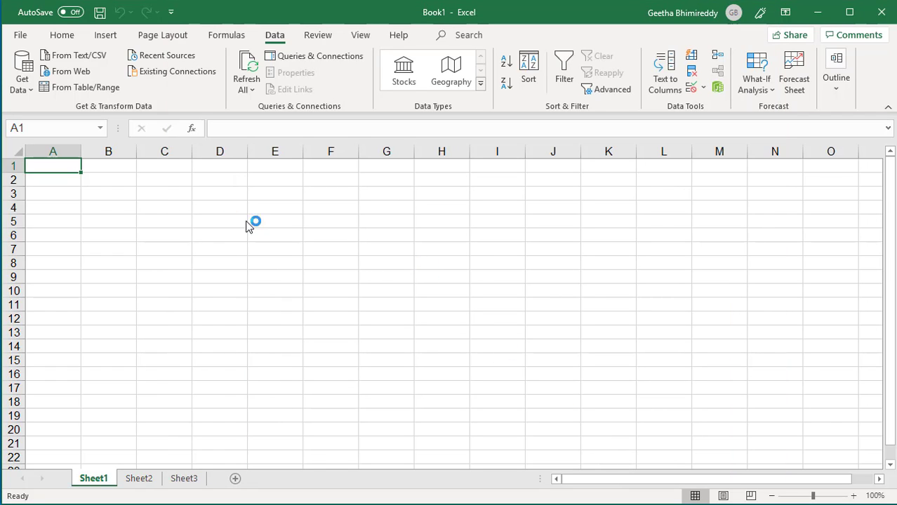